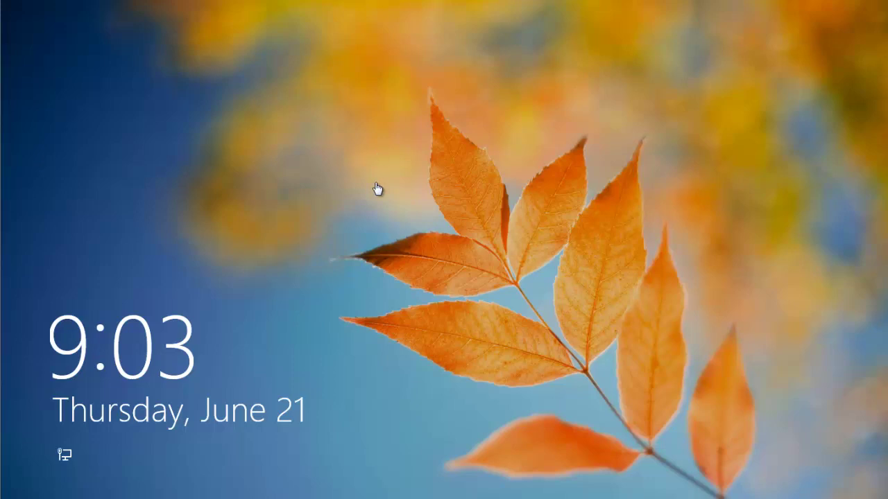
# - Sign in to Windows, launch TATEMS 20-20 and continue past its registration notice without entering a registration number
pyautogui.click(372, 227)
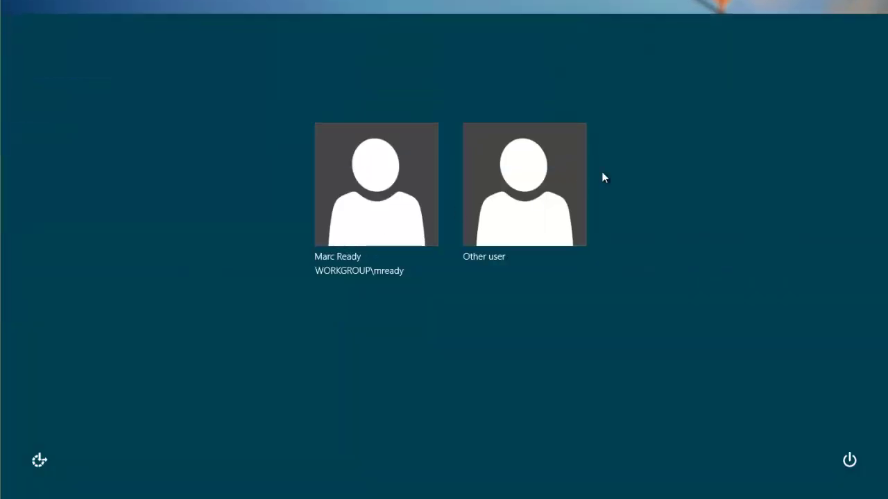
pyautogui.click(349, 190)
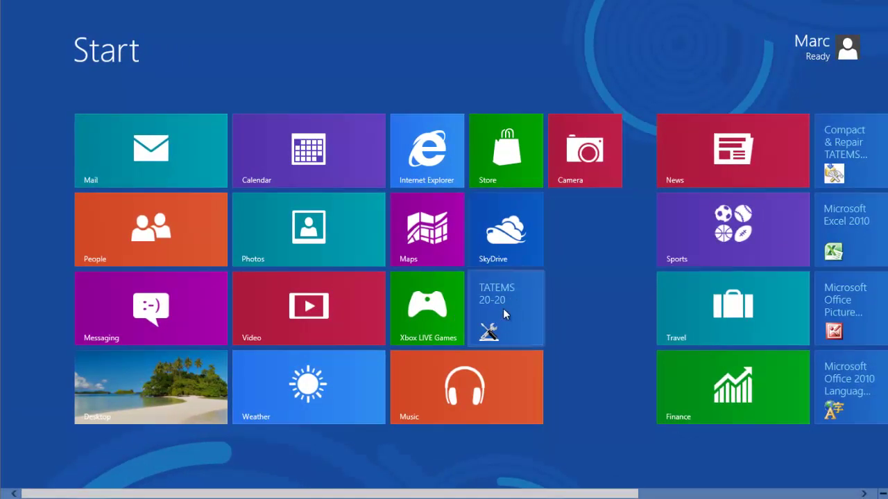
pyautogui.click(503, 310)
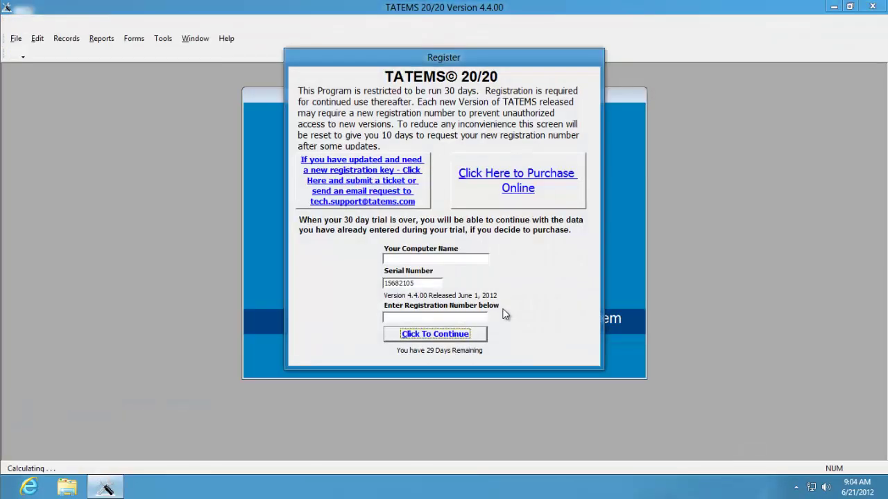
pyautogui.click(451, 331)
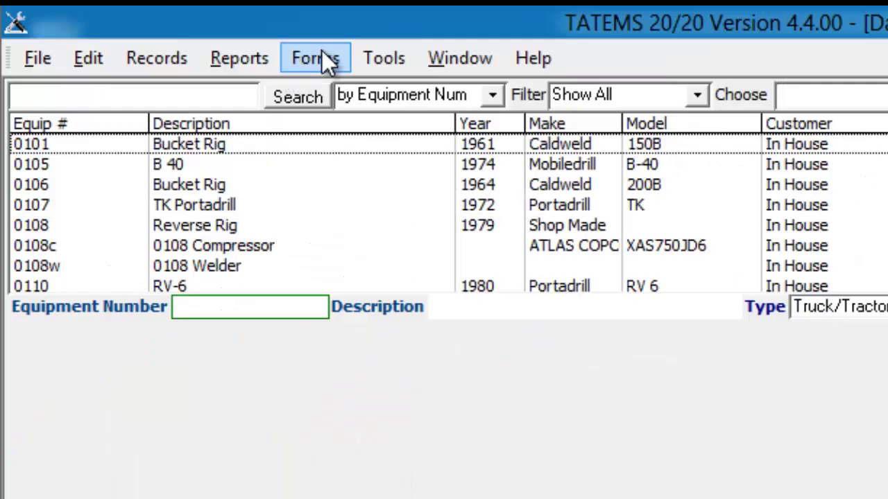
# - Open the Parts Inventory form, search by part/stock number for "oil", and restore the full parts list
pyautogui.click(322, 56)
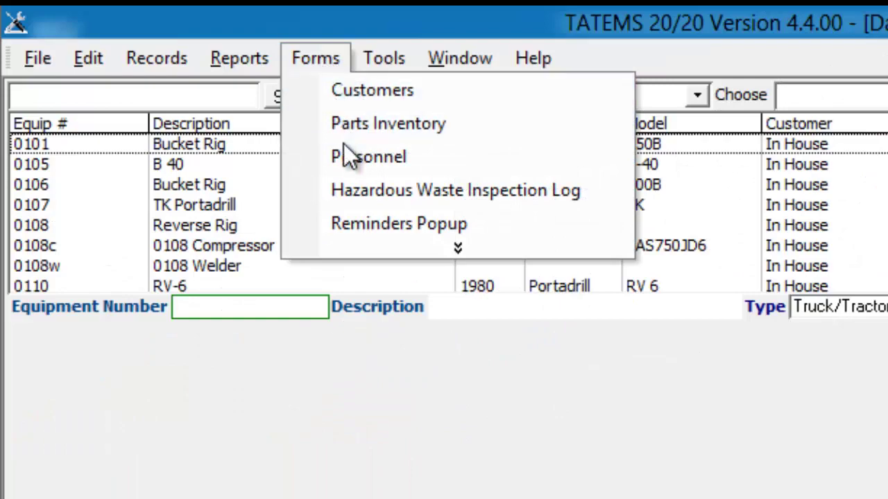
pyautogui.click(363, 129)
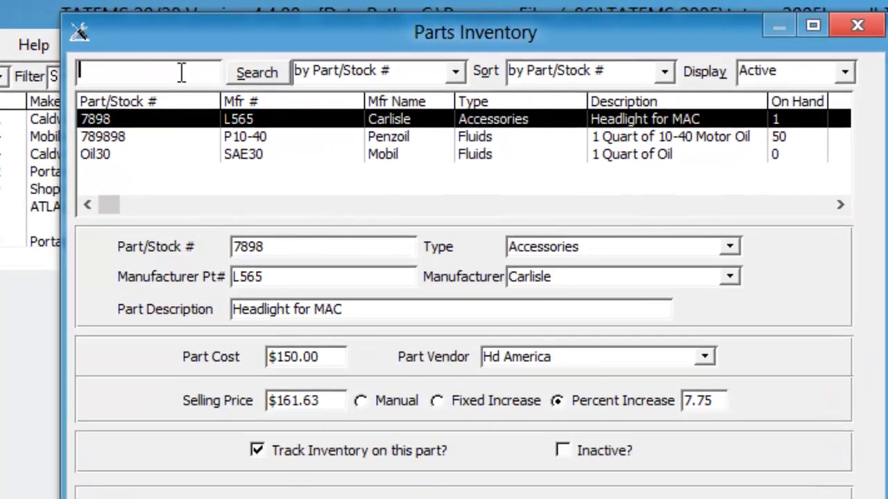
pyautogui.write('oil')
pyautogui.press('Return')
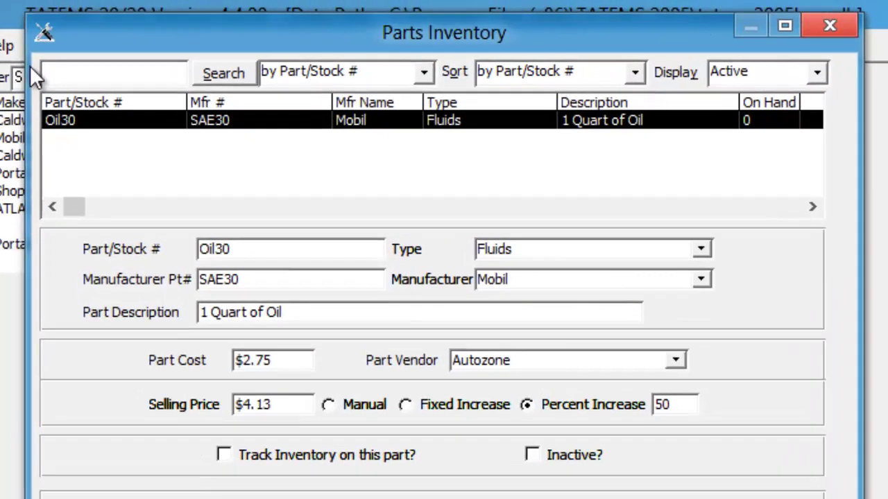
pyautogui.press('Return')
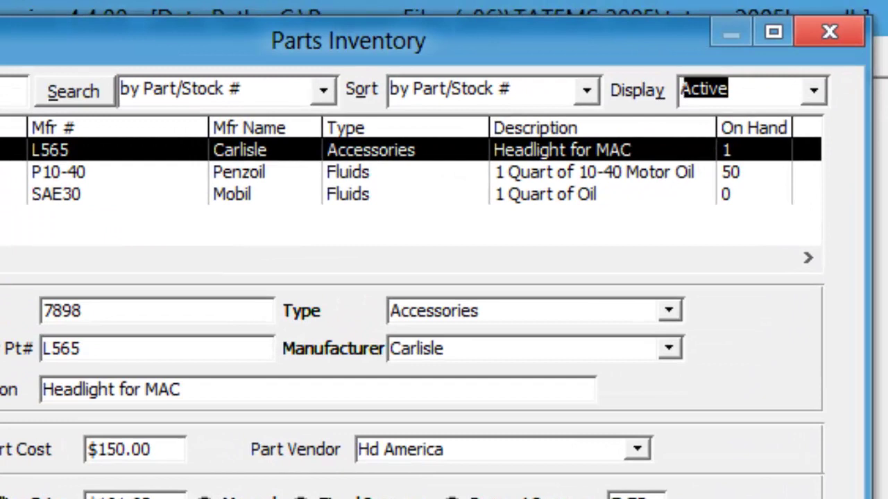
pyautogui.click(450, 89)
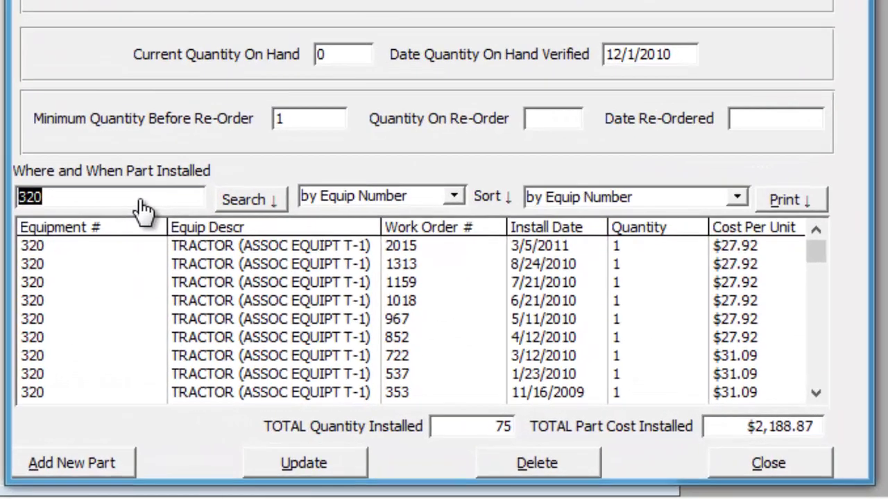
# - Clear the equipment number search for the lube filter's installation records and list its installations on all equipment
pyautogui.moveTo(138, 201); pyautogui.dragTo(3, 209)
pyautogui.press('BackSpace')
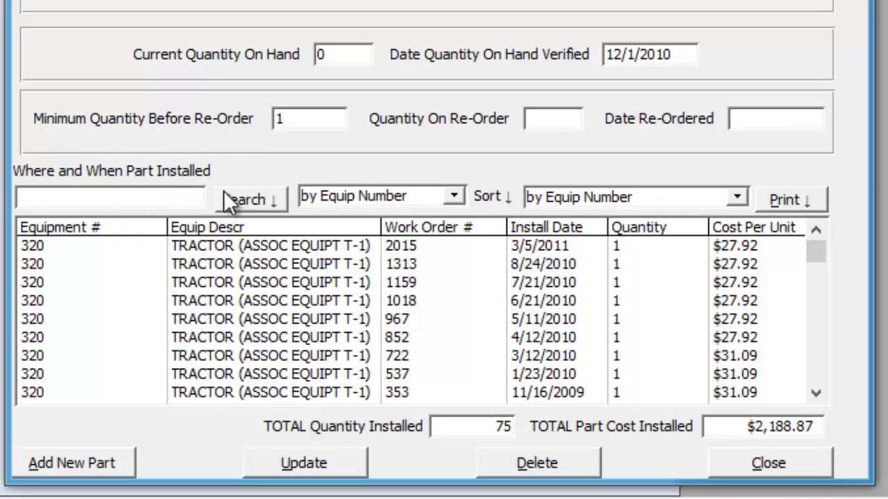
pyautogui.click(244, 200)
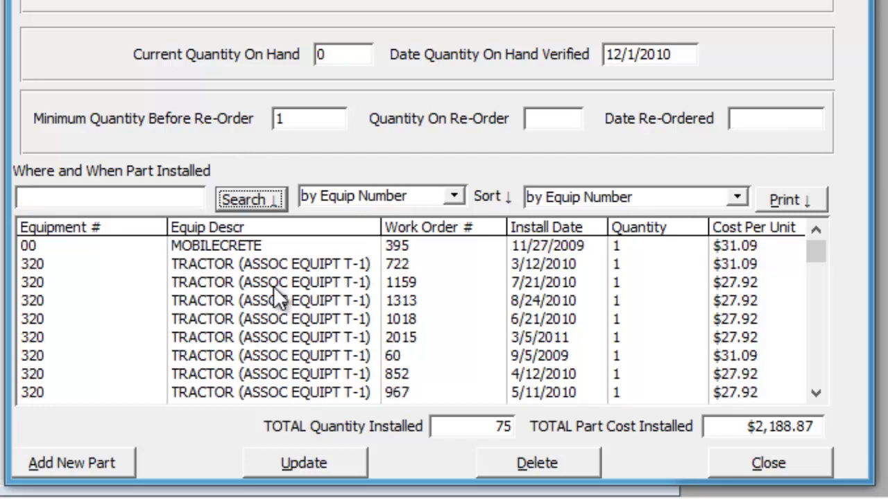
# - Review the search and sort choices for the part's installation records, keeping both set to by Equip Number
pyautogui.click(454, 198)
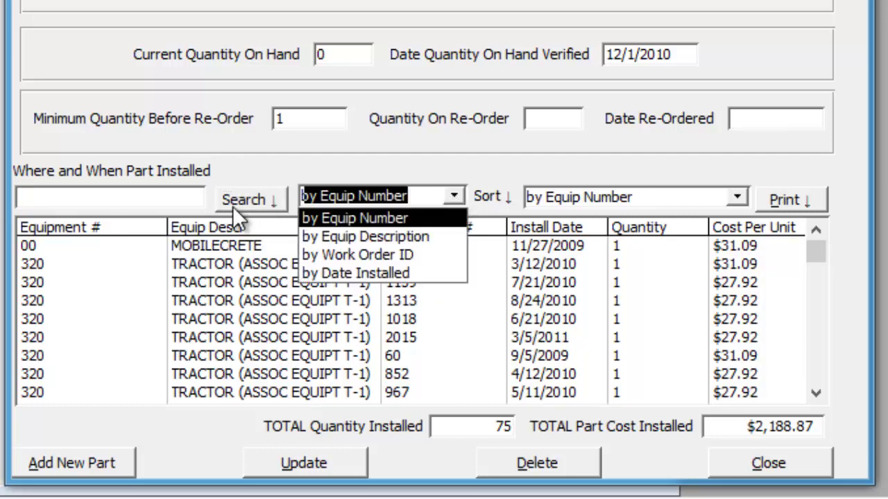
pyautogui.click(160, 199)
pyautogui.click(453, 196)
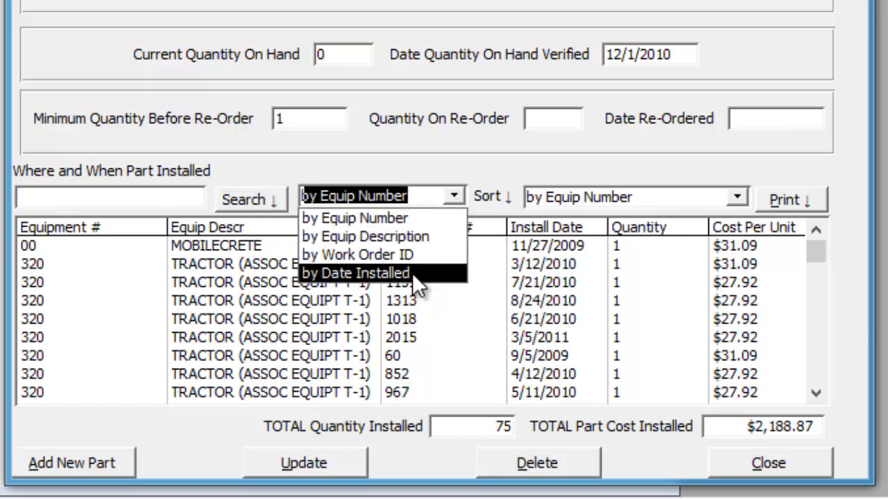
pyautogui.click(338, 217)
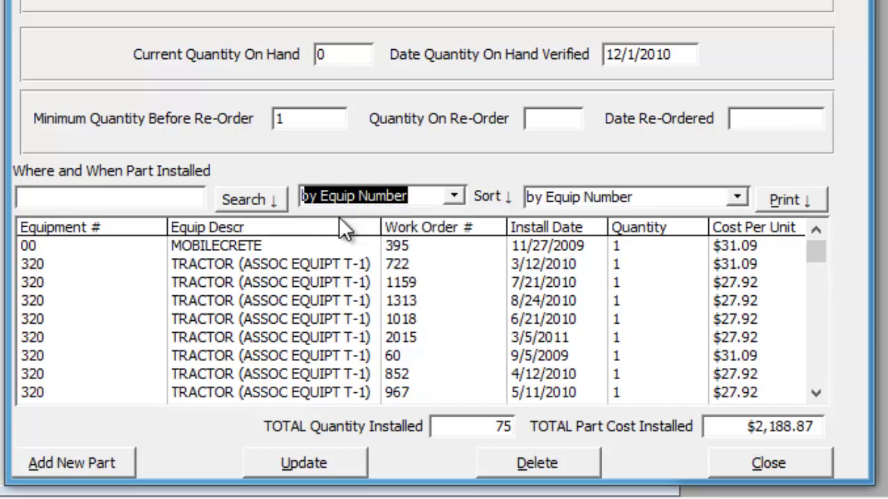
pyautogui.click(252, 205)
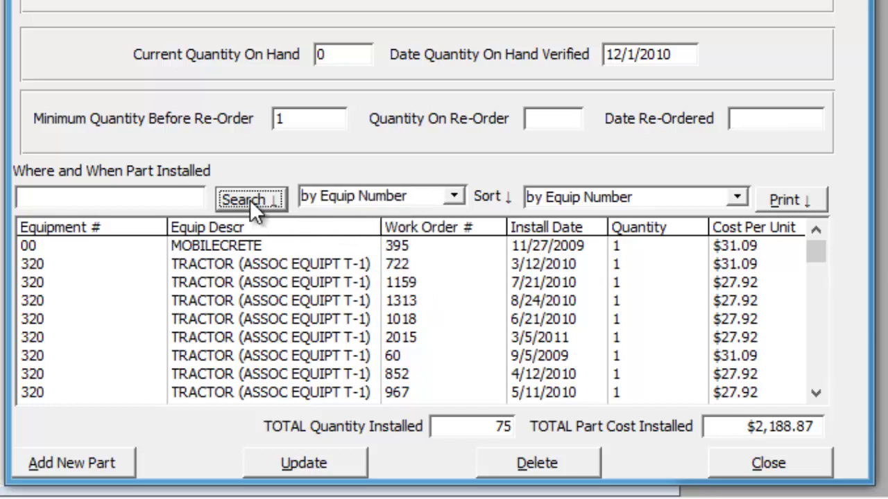
pyautogui.click(736, 197)
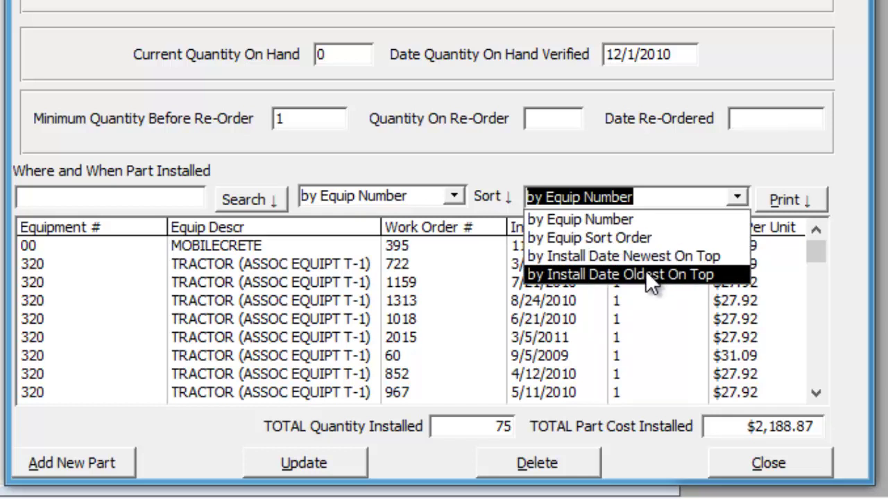
pyautogui.click(655, 163)
# - Search the part's installation records for equipment number 320 and preview the Where And When Part Installed report
pyautogui.click(166, 200)
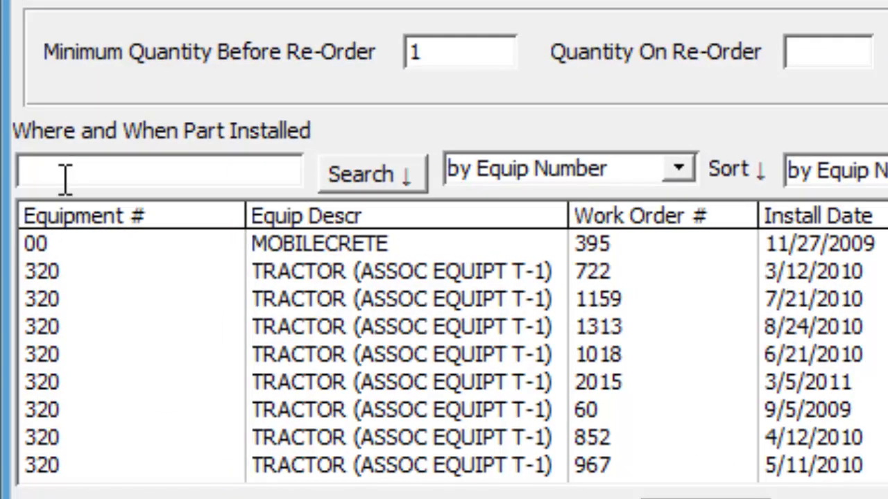
pyautogui.write('320')
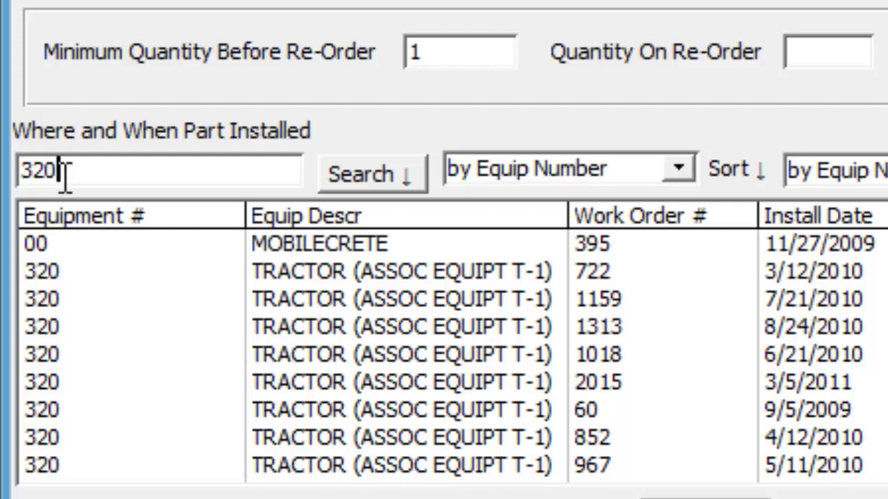
pyautogui.click(389, 181)
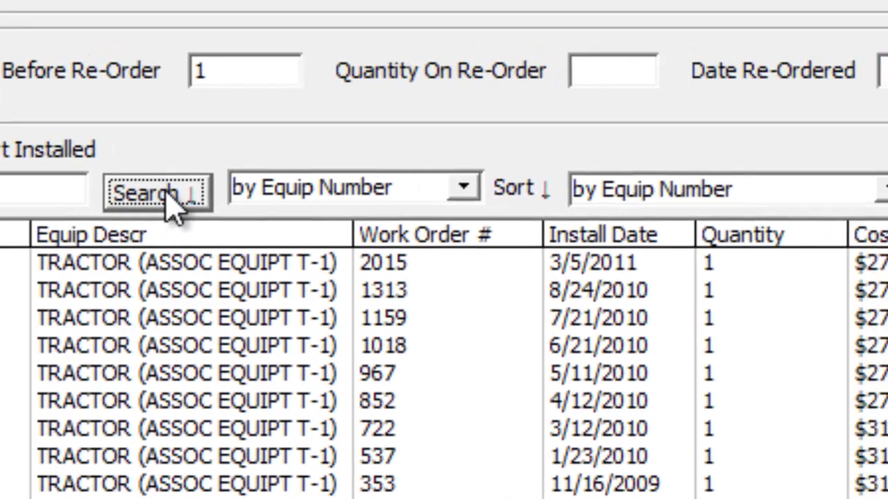
pyautogui.click(776, 210)
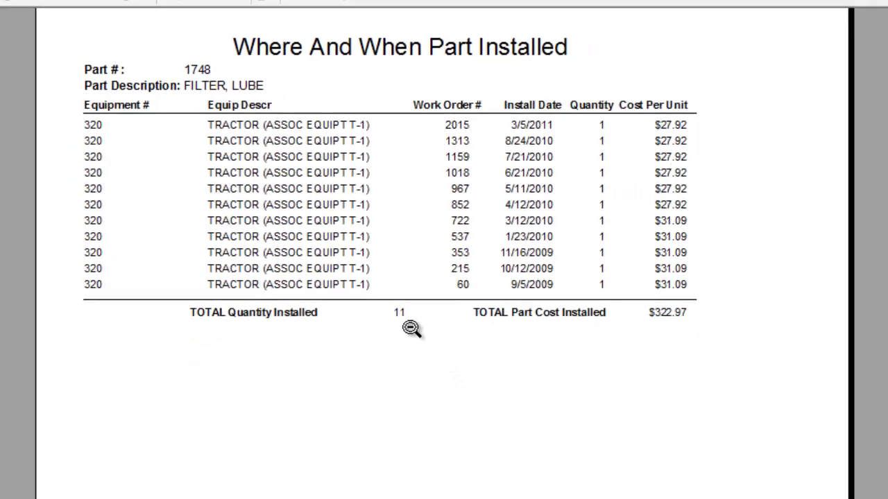
# - Check the report's total quantity and total part cost, and close the report and the Parts Inventory form
pyautogui.click(402, 316)
pyautogui.click(468, 254)
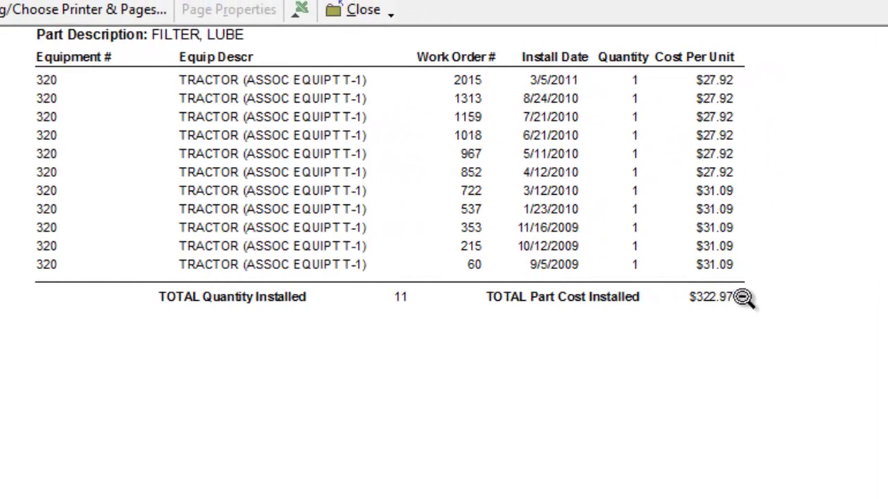
pyautogui.click(405, 283)
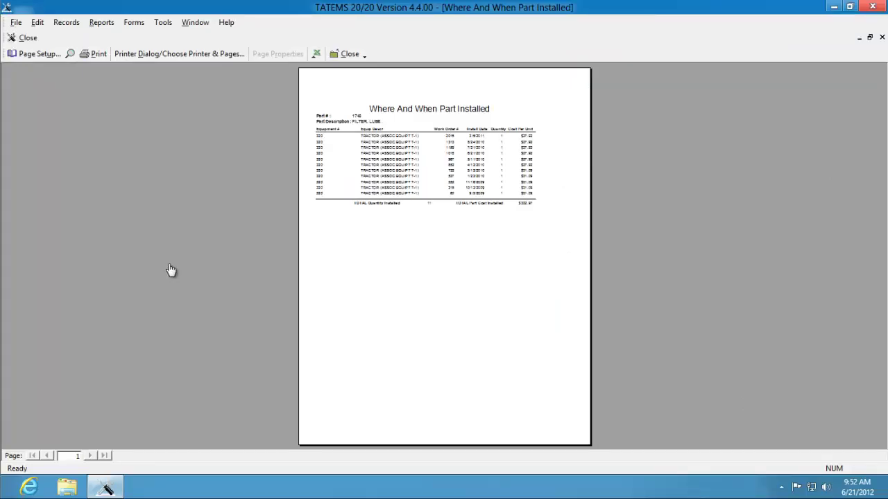
pyautogui.click(346, 58)
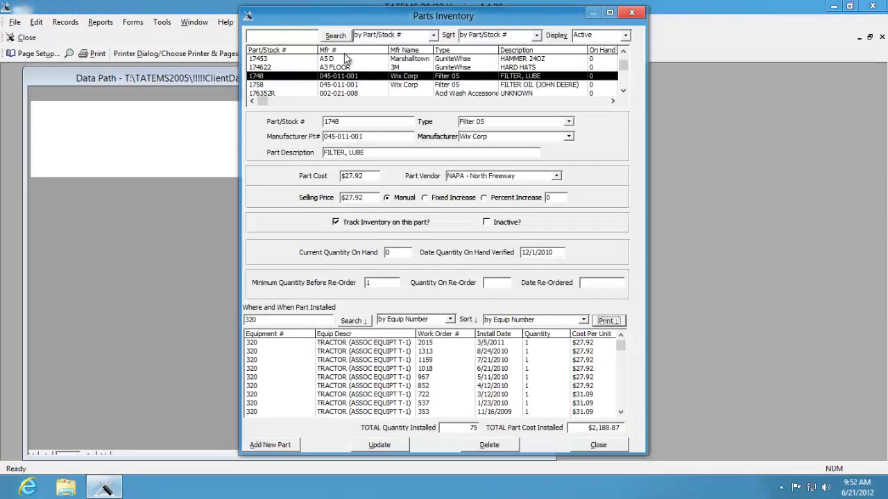
pyautogui.click(632, 13)
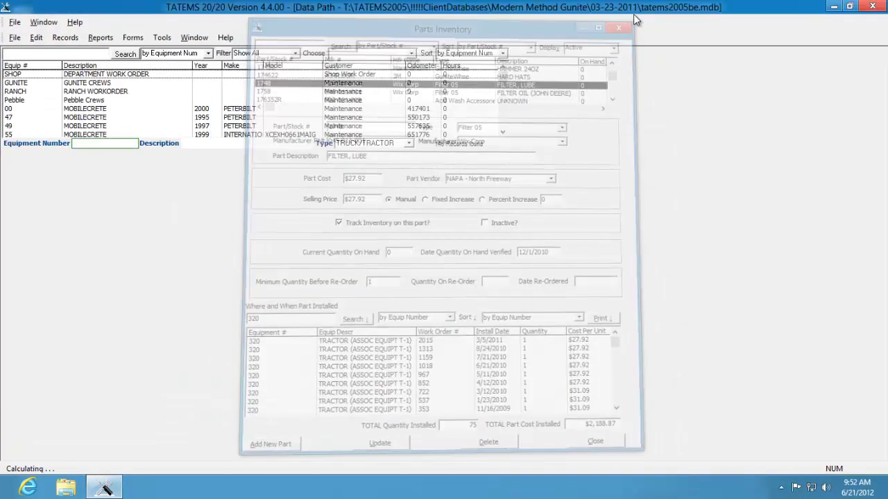
# - Open the REPLACE HYD HOSE work order of MOBILECRETE equipment 00 and bring up its form for adding parts or materials
pyautogui.click(238, 93)
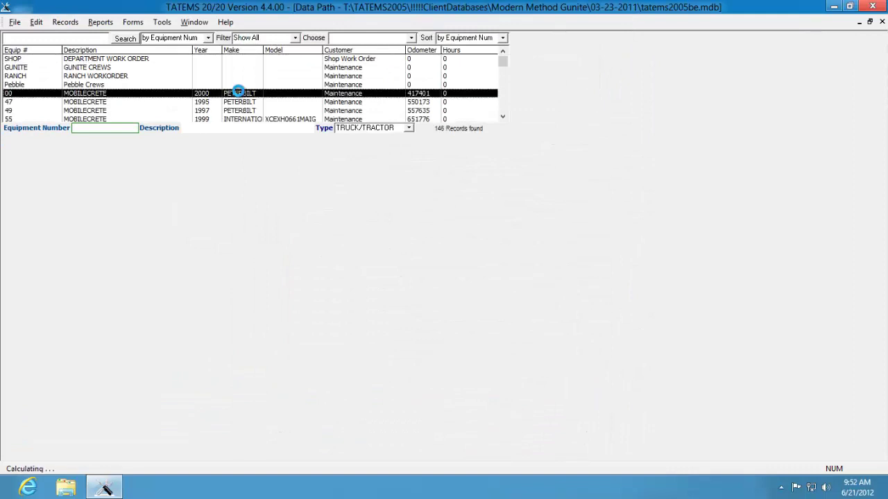
pyautogui.click(375, 139)
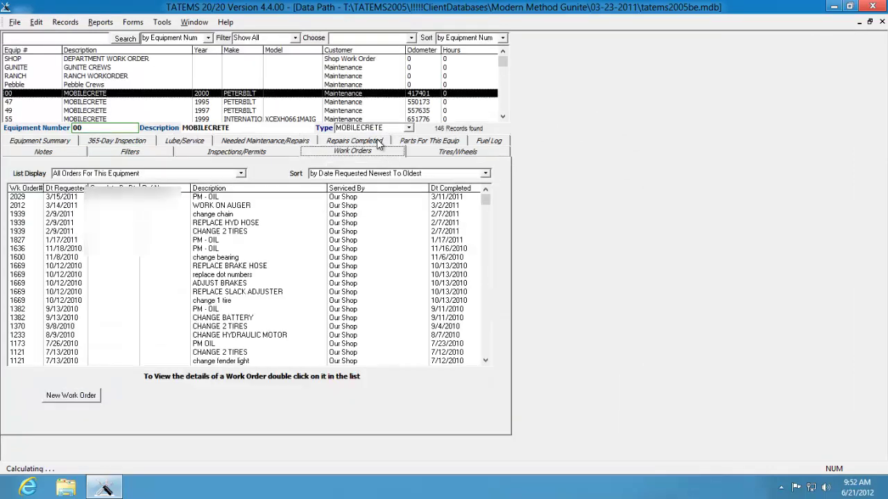
pyautogui.click(316, 220)
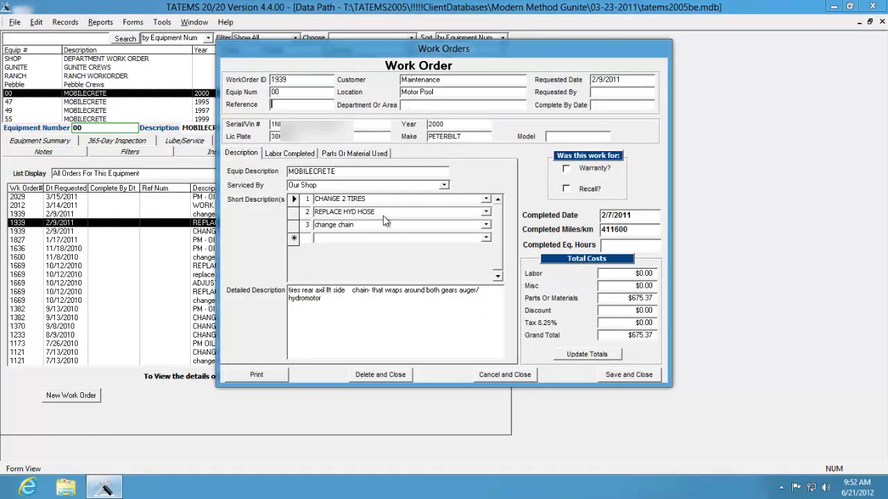
pyautogui.click(345, 154)
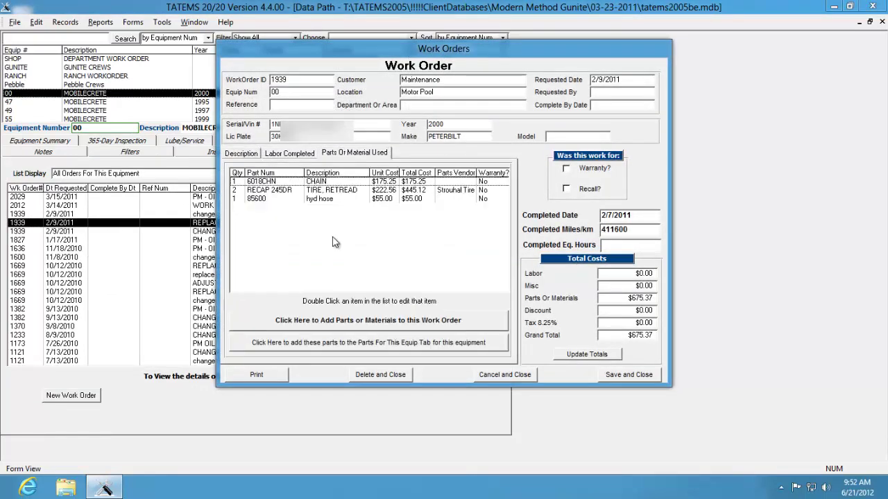
pyautogui.click(340, 319)
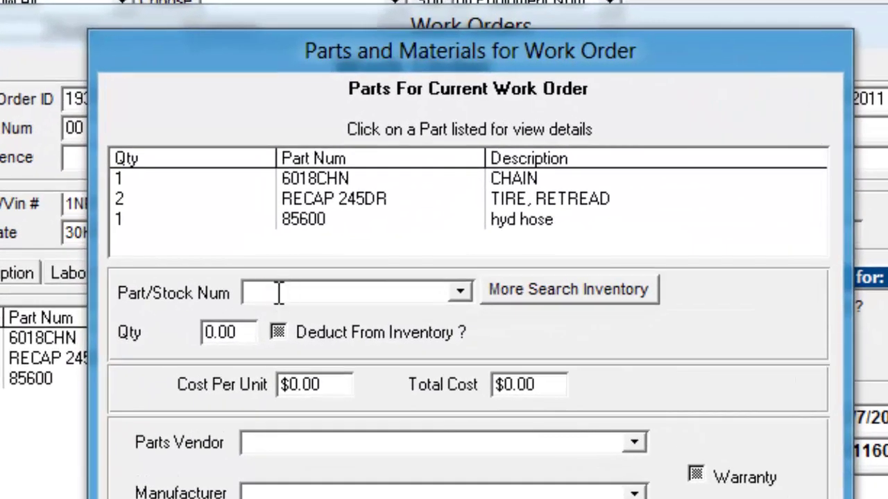
# - Open Parts Inventory from the work order's part number entry, view the record for brake drums 008/66864b20, and close the inventory
pyautogui.doubleClick(278, 293)
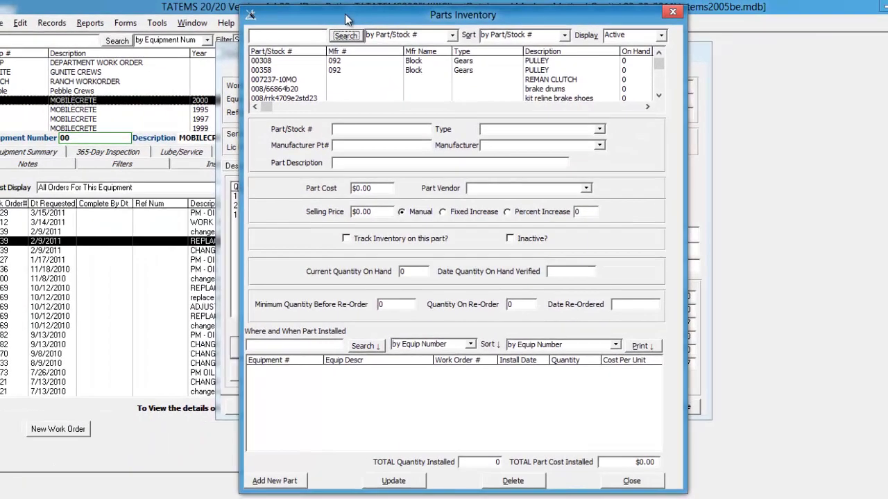
pyautogui.click(288, 91)
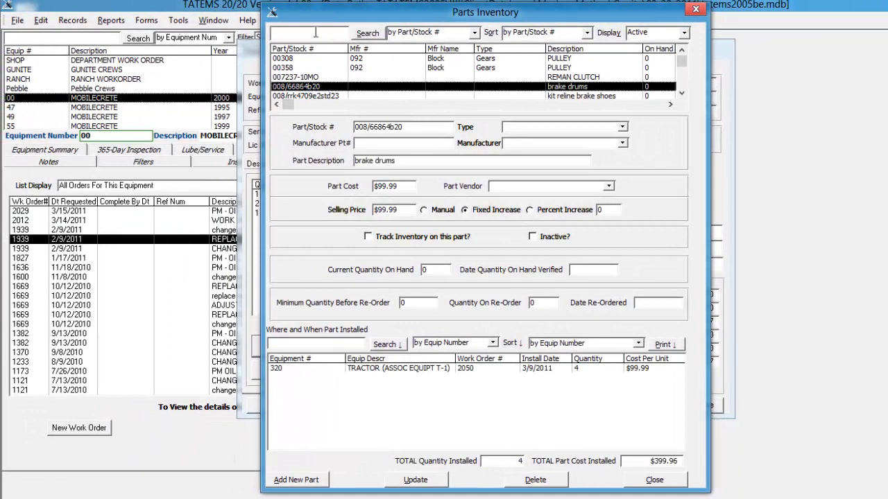
pyautogui.moveTo(321, 19); pyautogui.dragTo(316, 18)
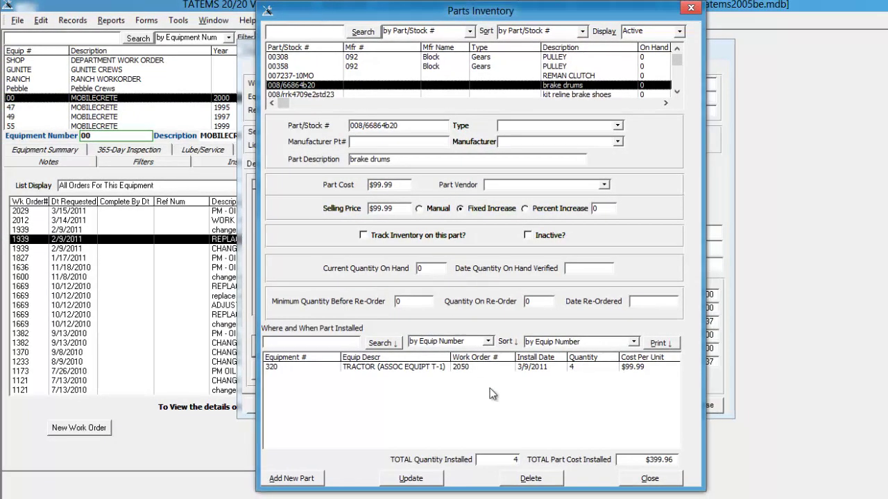
pyautogui.click(650, 478)
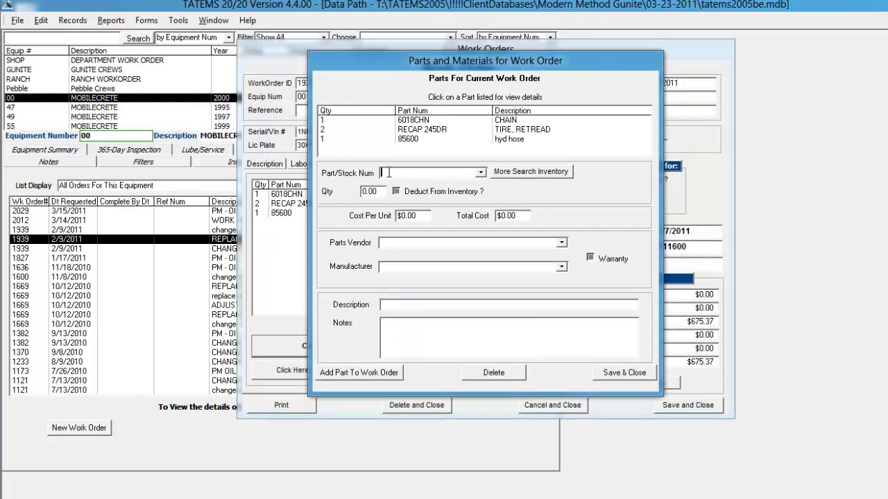
# - Reopen Parts Inventory from the work order's part number entry
pyautogui.doubleClick(425, 173)
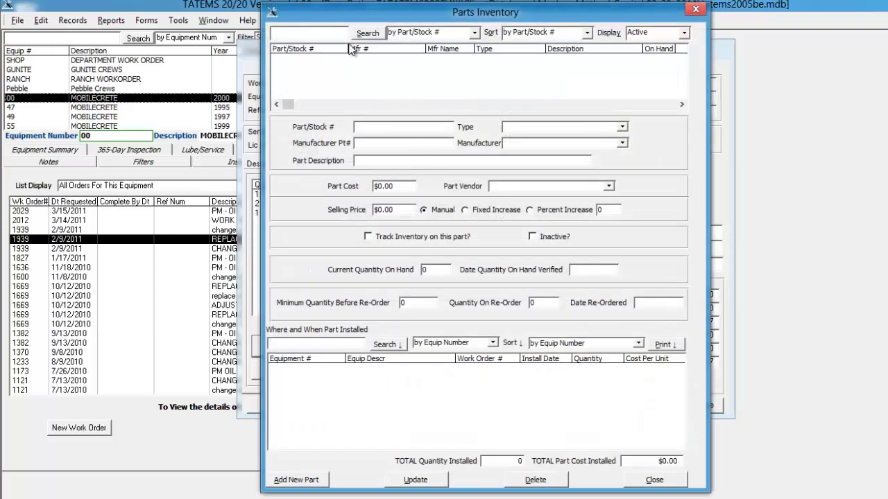